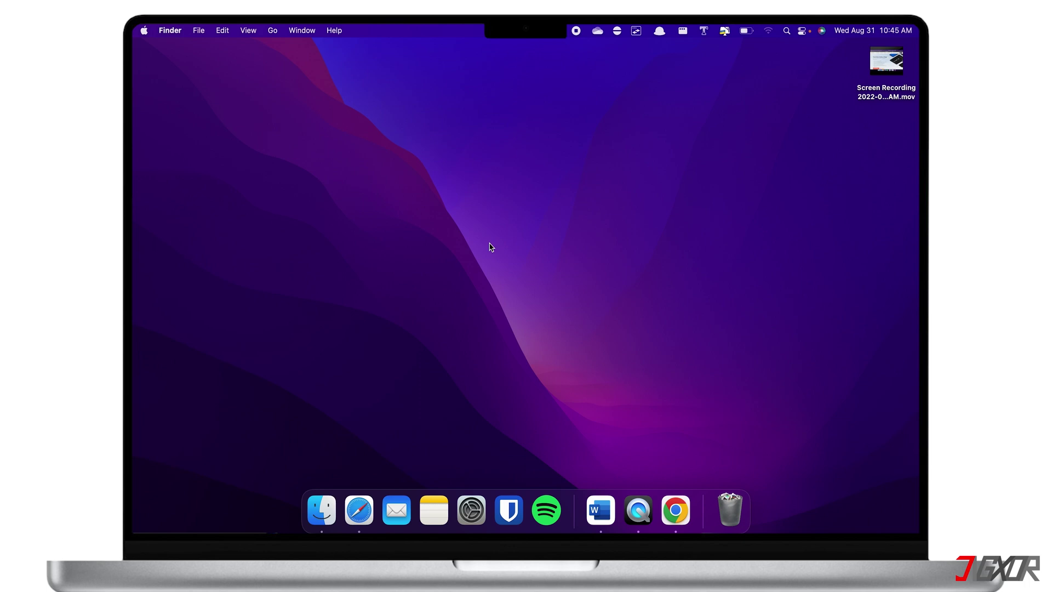
# - Open the iPhone 12 device page in Finder and confirm iOS 15.6.1 is already up to date
pyautogui.click(326, 502)
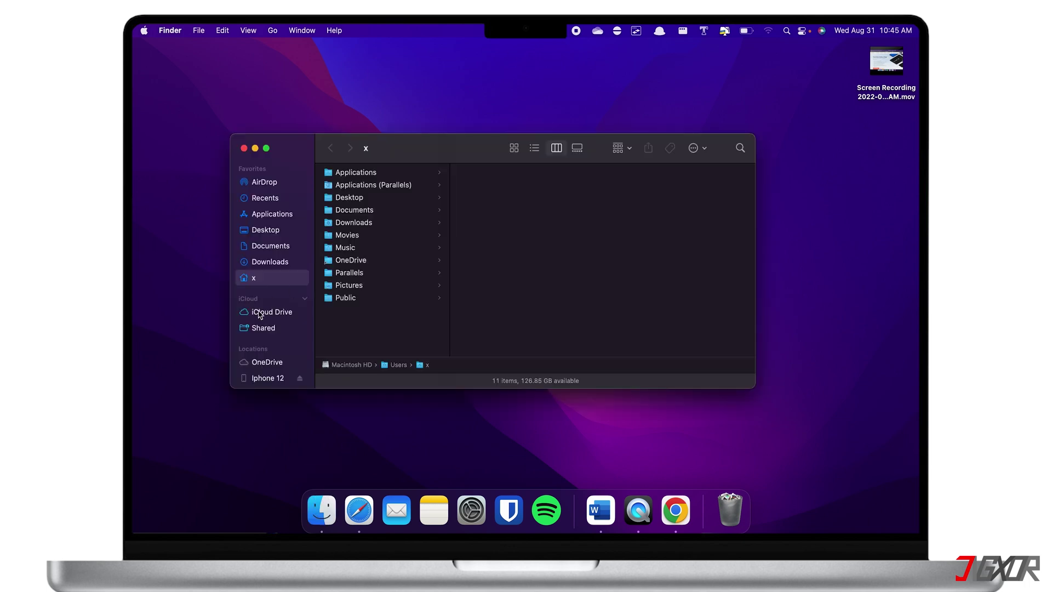
pyautogui.scroll(-3, 251, 382)
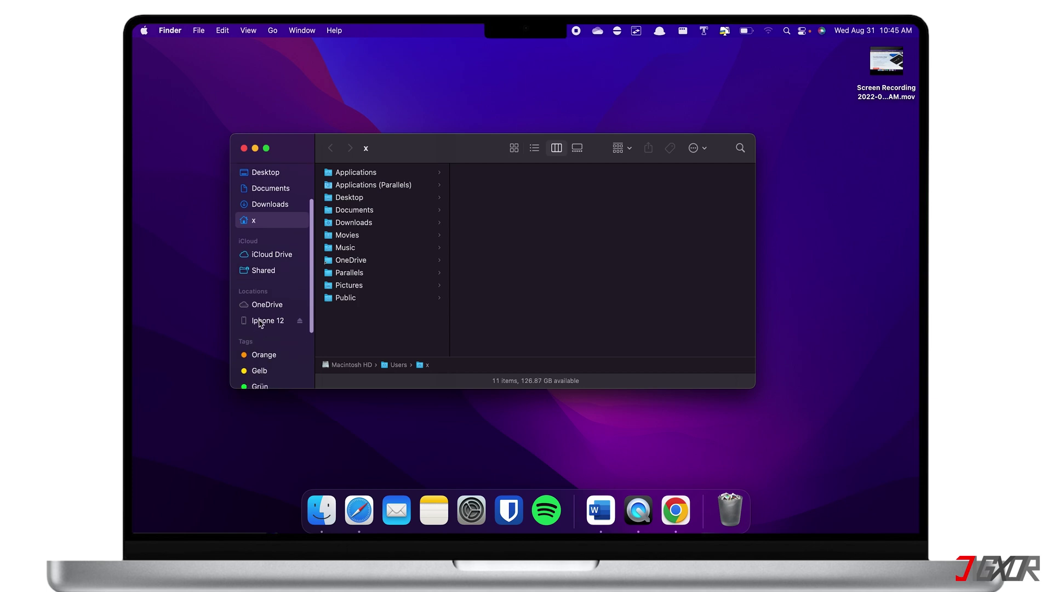
pyautogui.click(260, 323)
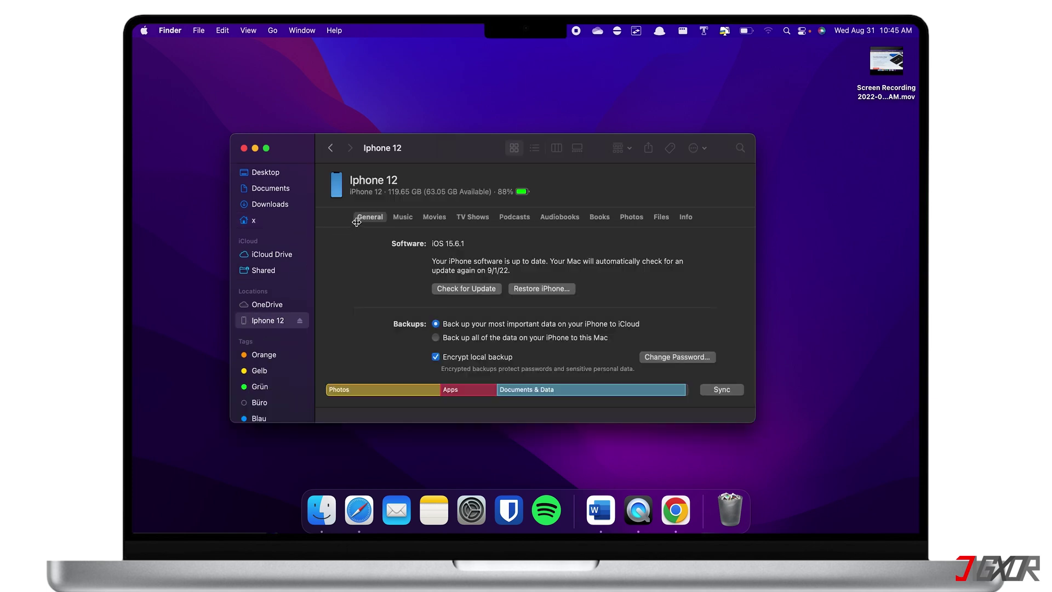
pyautogui.click(459, 287)
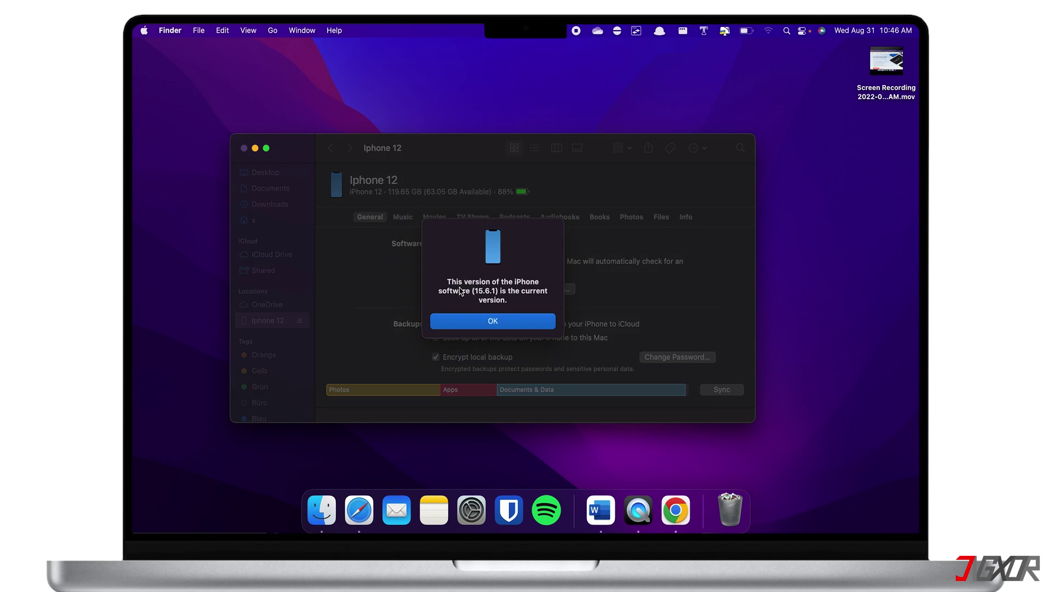
pyautogui.click(495, 322)
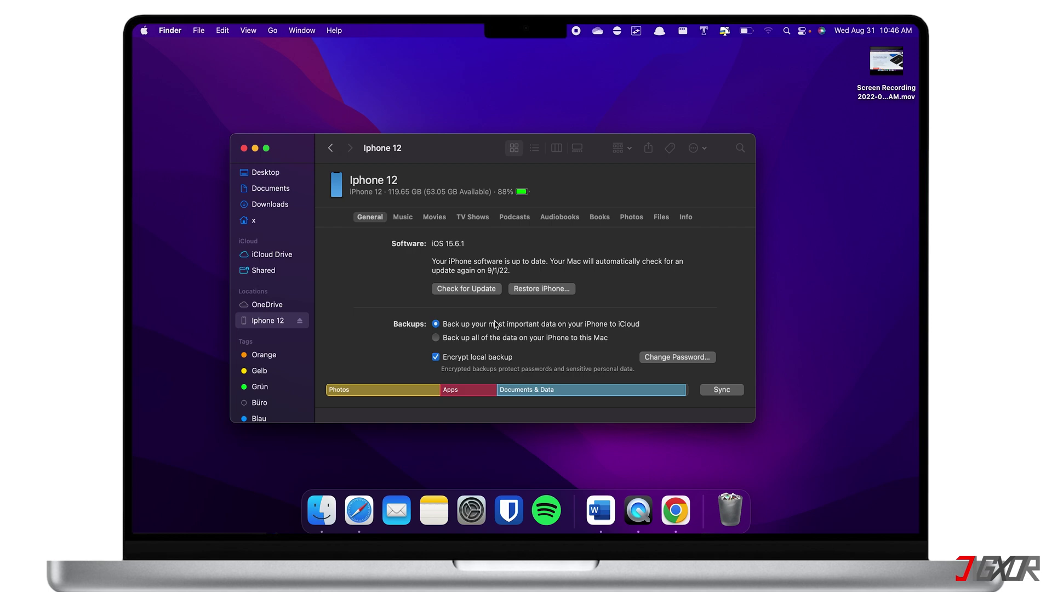
# - Try Restore iPhone on the iPhone 12 and dismiss the 'Find My must be turned off' warning
pyautogui.click(539, 289)
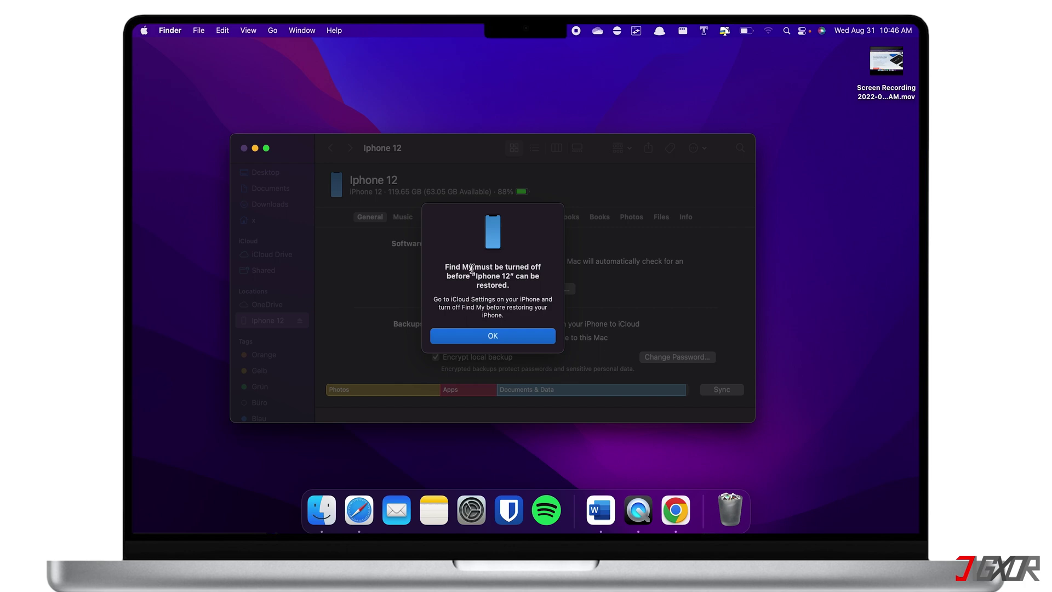
pyautogui.click(493, 337)
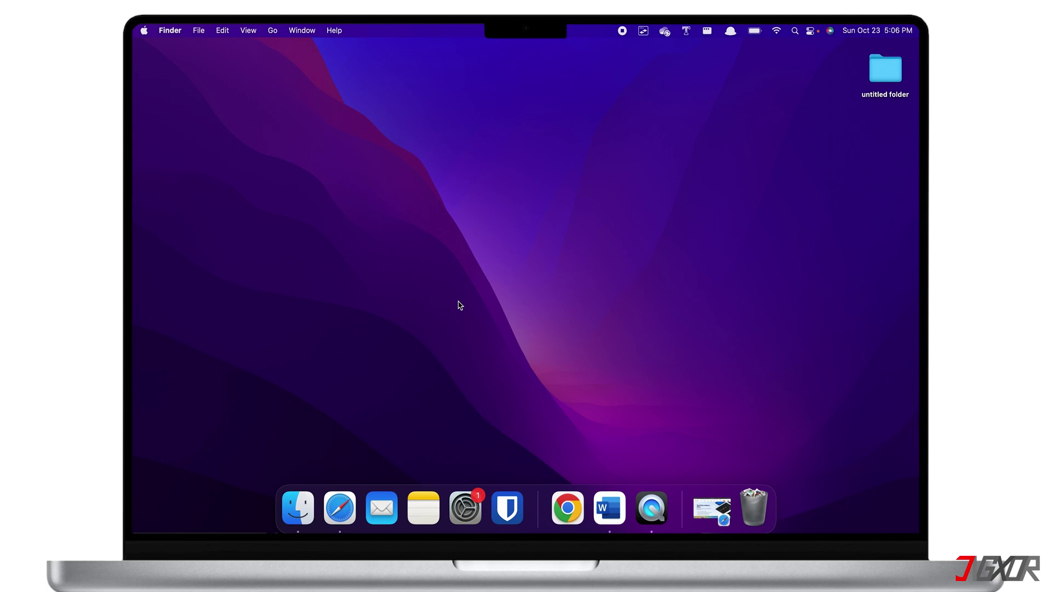
# - Open the Tenorshare ReiBoot product page in Safari and read through its features
pyautogui.click(346, 488)
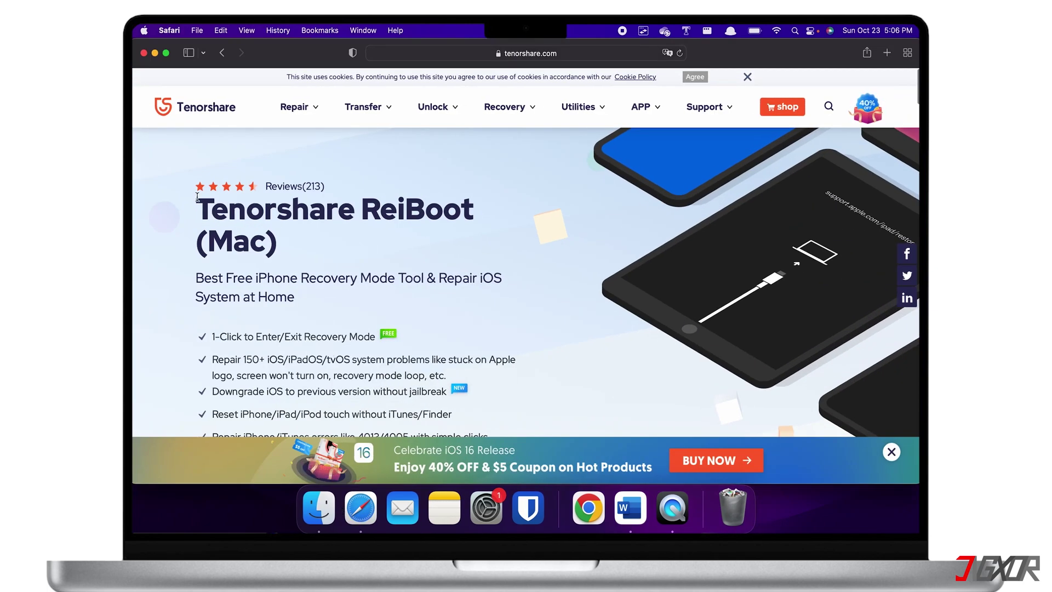
pyautogui.moveTo(189, 199); pyautogui.dragTo(476, 216)
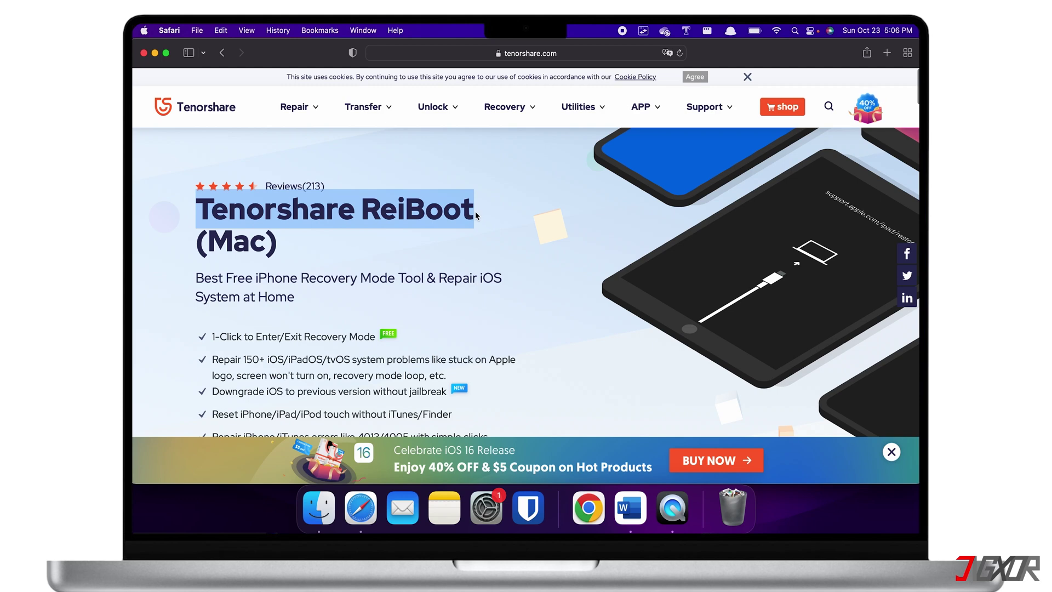
pyautogui.click(447, 267)
pyautogui.scroll(-15, 447, 267)
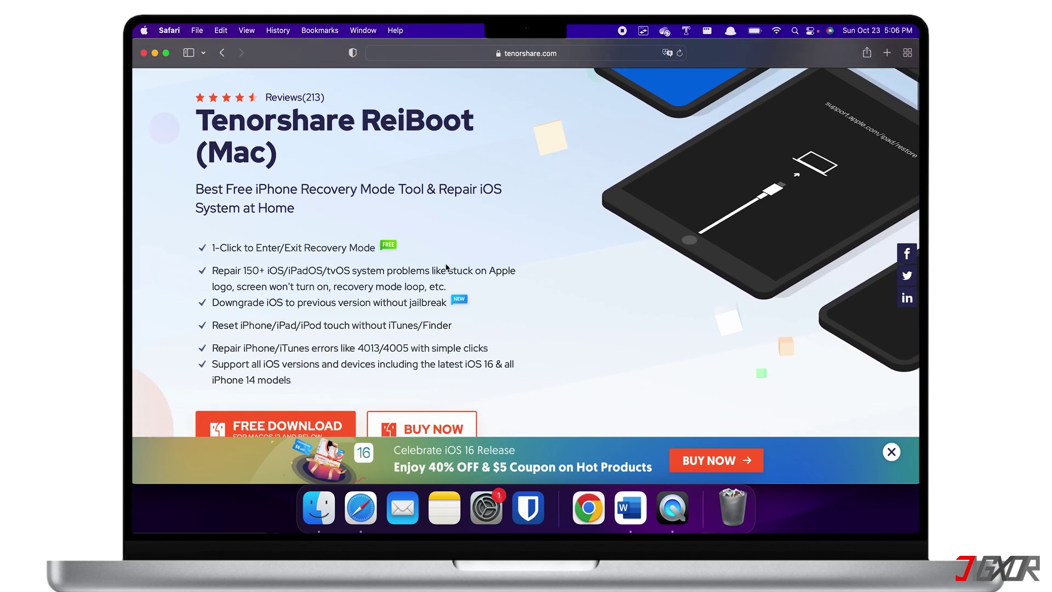
pyautogui.scroll(-15, 446, 268)
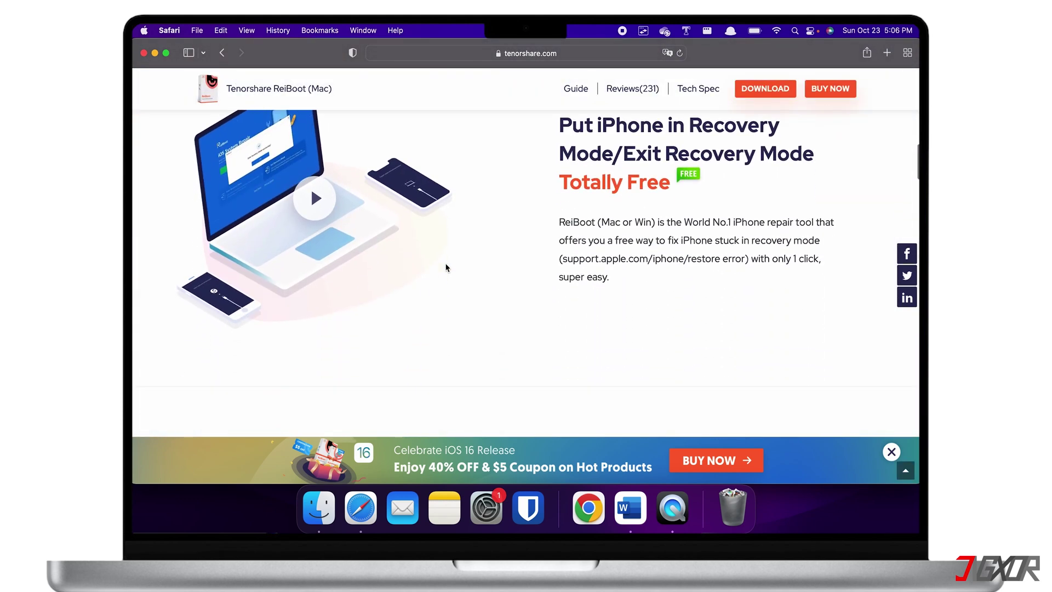
pyautogui.scroll(-15, 447, 267)
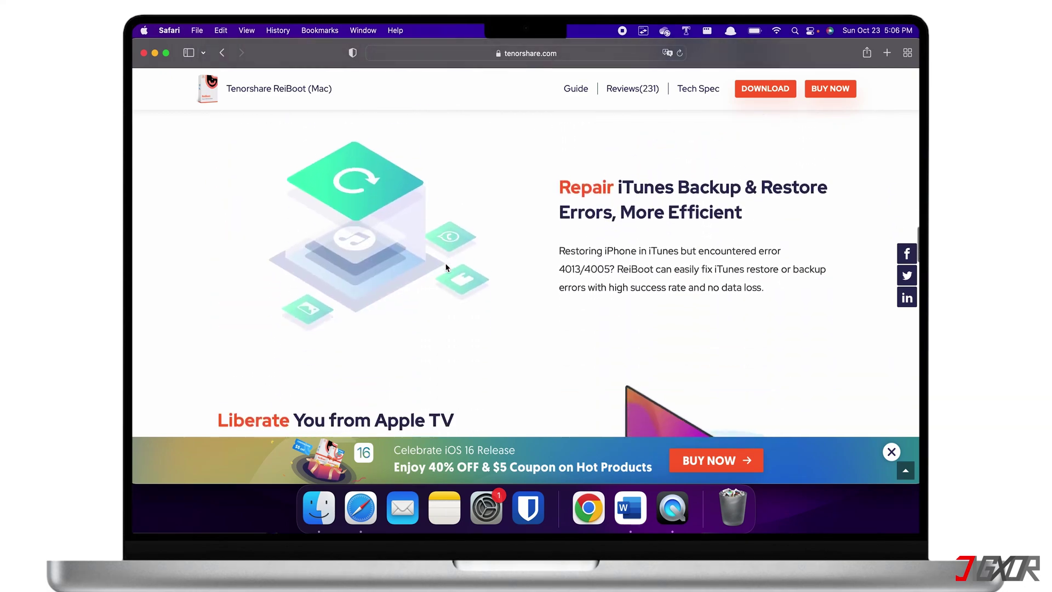
pyautogui.scroll(-1, 447, 267)
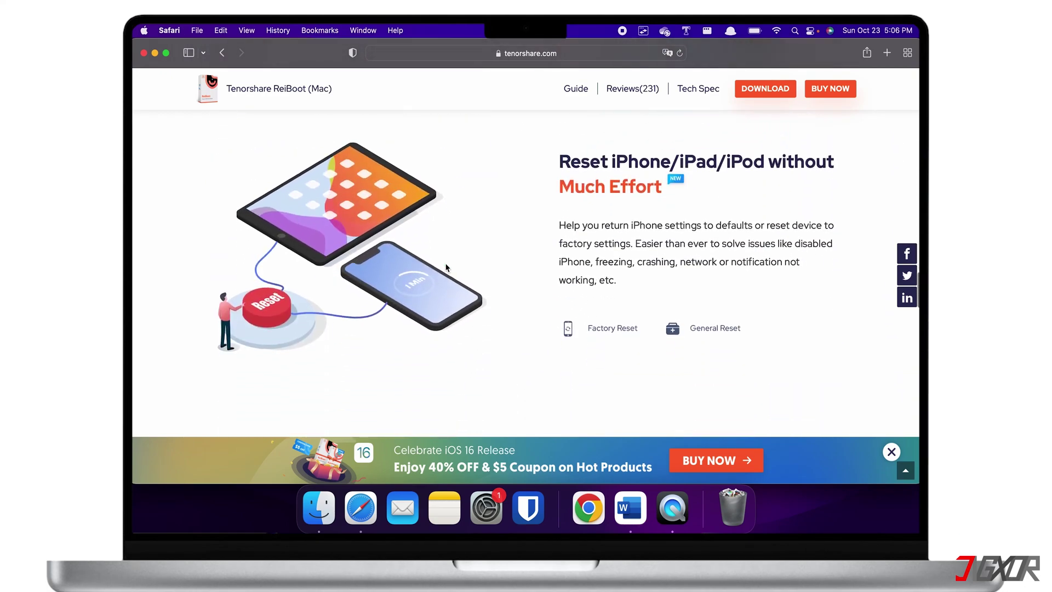
pyautogui.scroll(20, 447, 267)
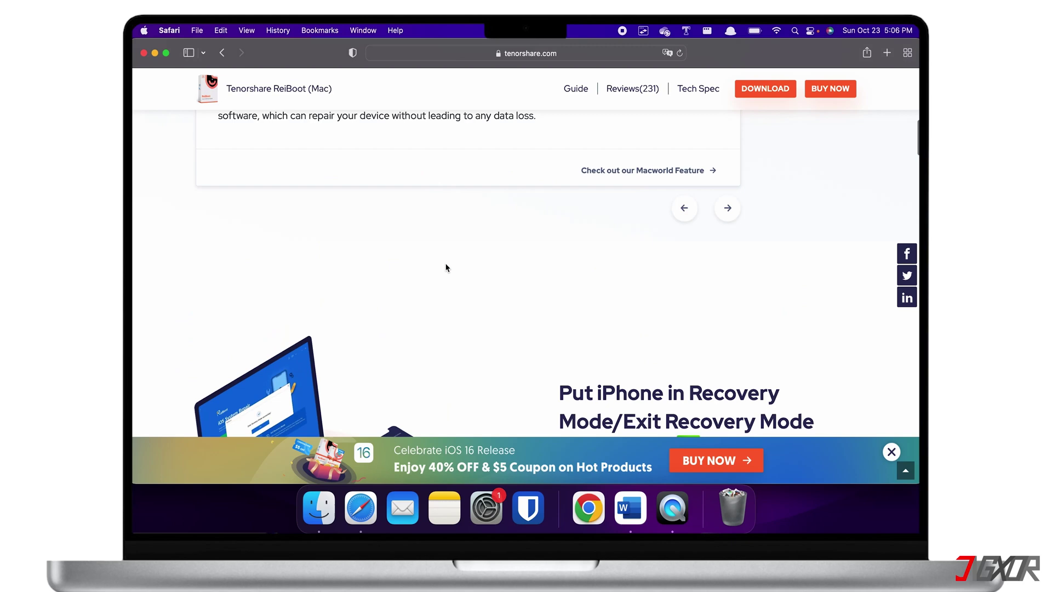
pyautogui.scroll(5, 447, 267)
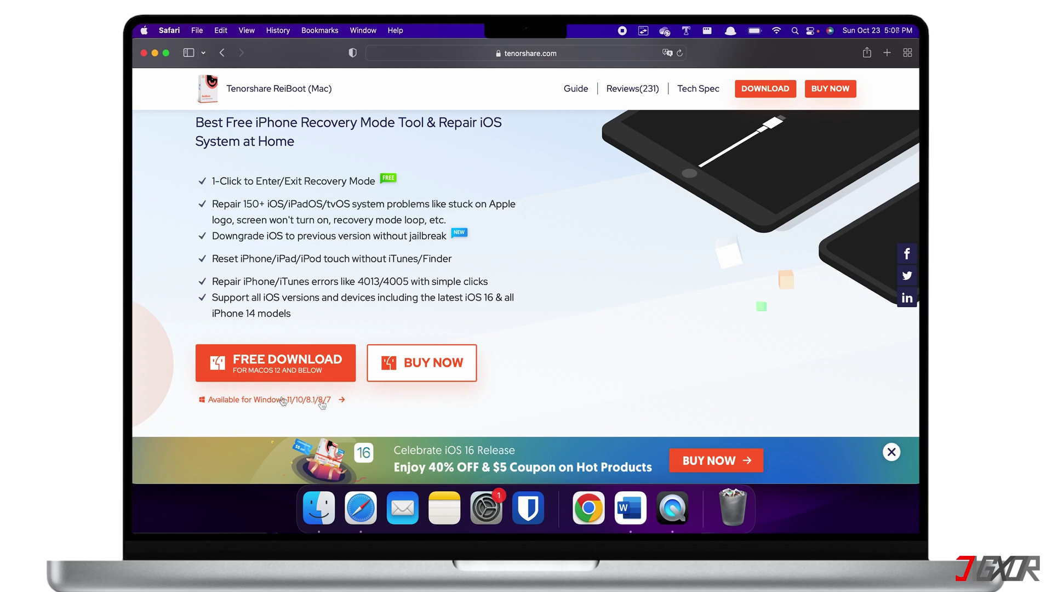
# - Review ReiBoot license pricing, then return and start the free Mac download
pyautogui.click(418, 377)
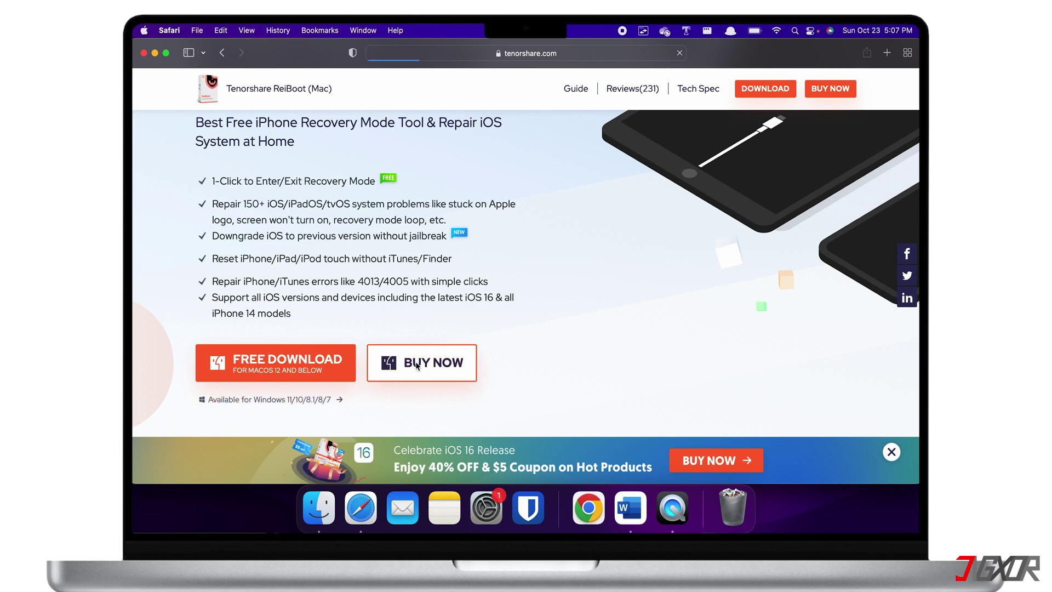
pyautogui.scroll(-3, 416, 366)
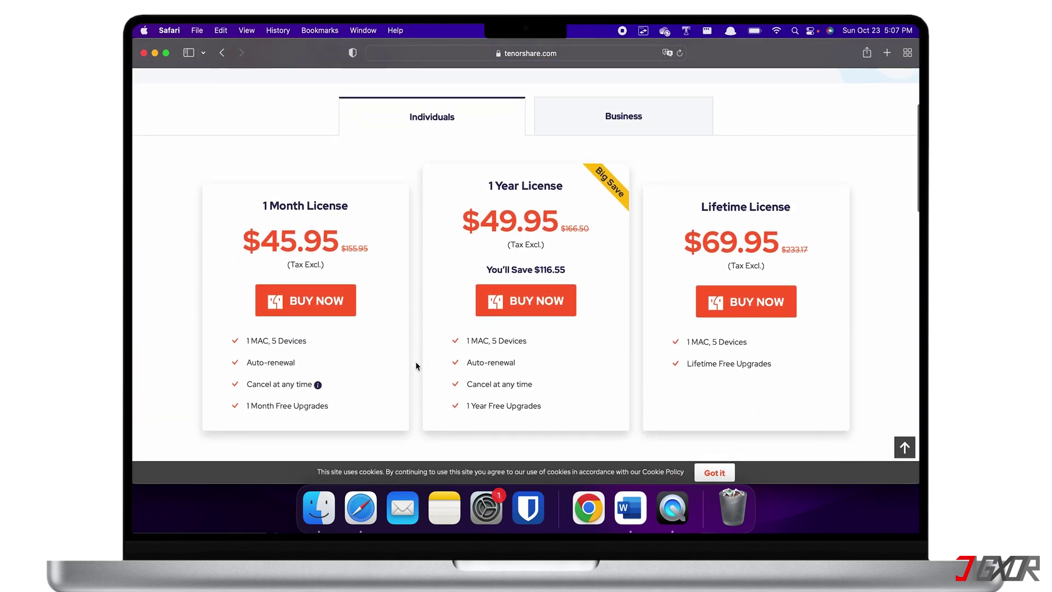
pyautogui.press('super+bracketleft')
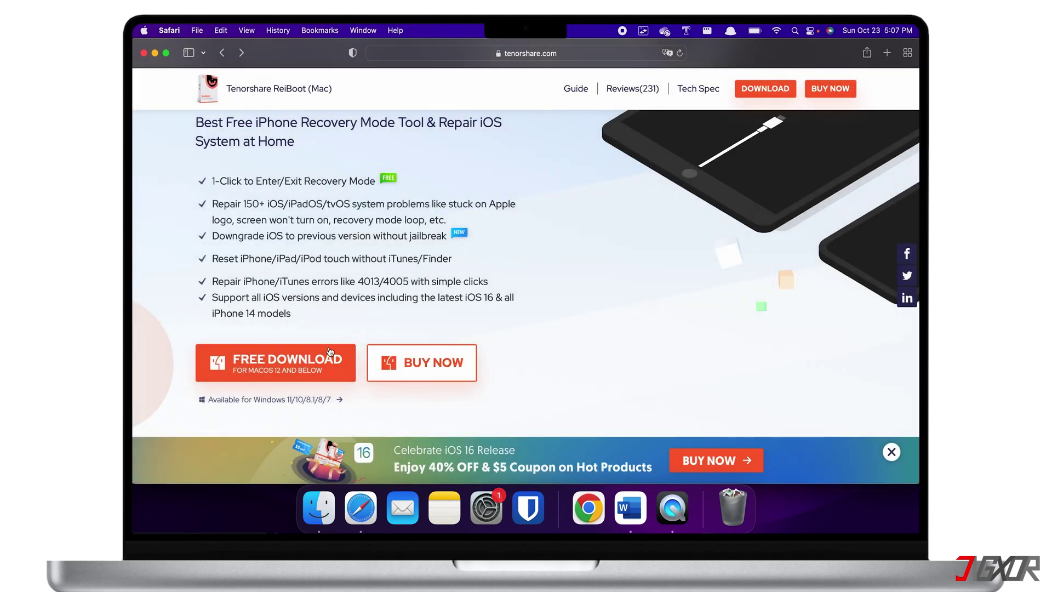
pyautogui.click(284, 362)
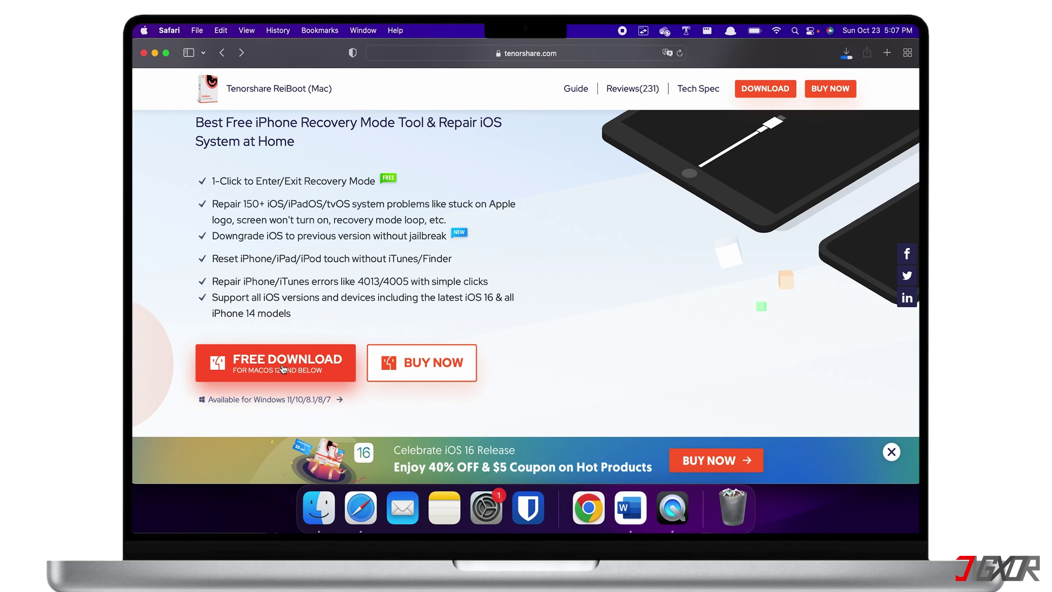
# - Minimize Safari and launch Tenorshare ReiBoot through the launcher search 'rei'
pyautogui.press('super+m')
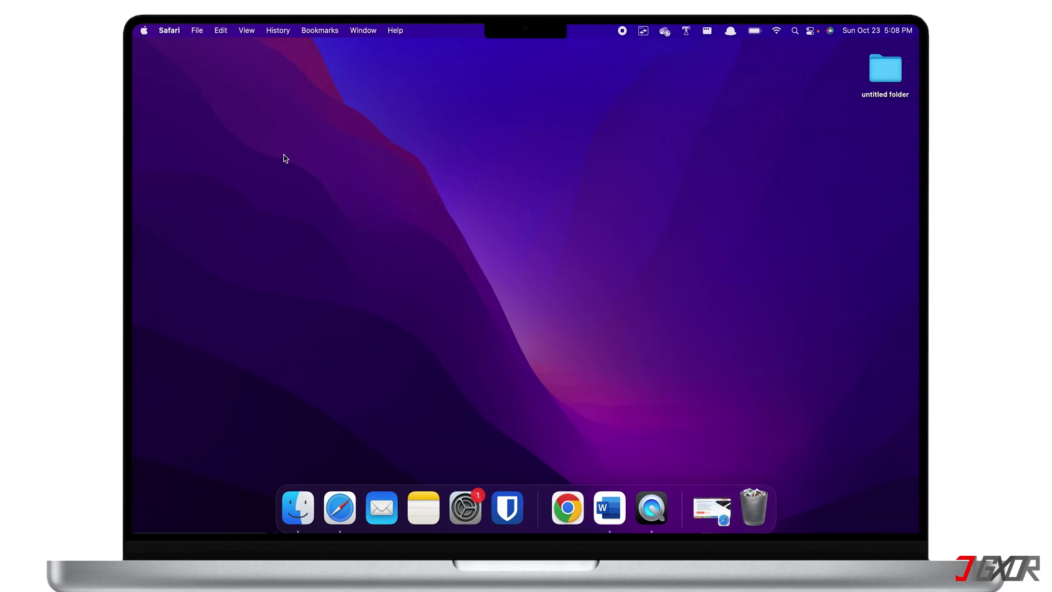
pyautogui.hotkey('alt', 'space')
pyautogui.write('rei')
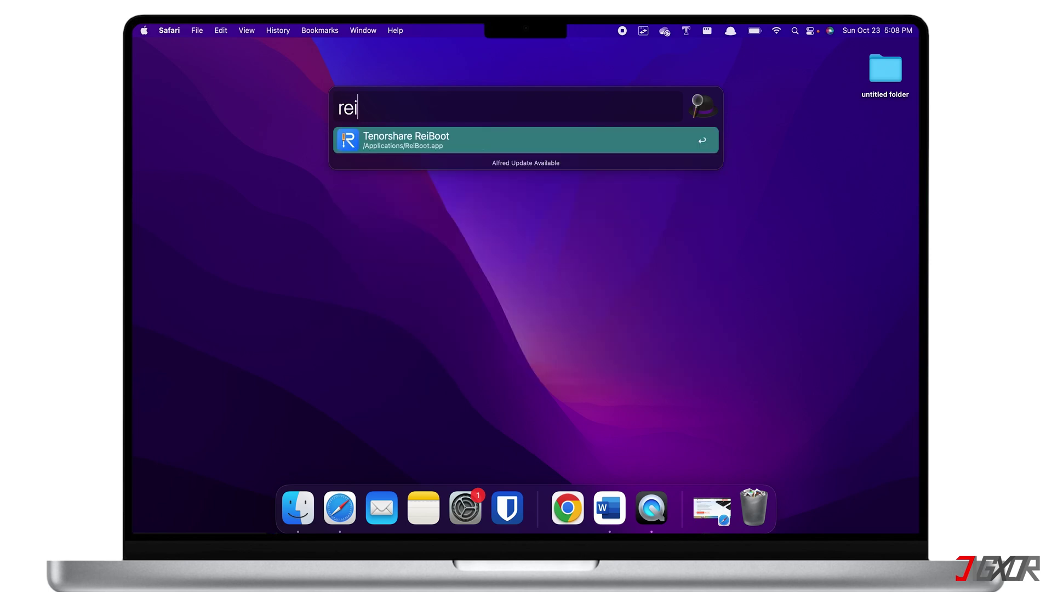
pyautogui.press('Return')
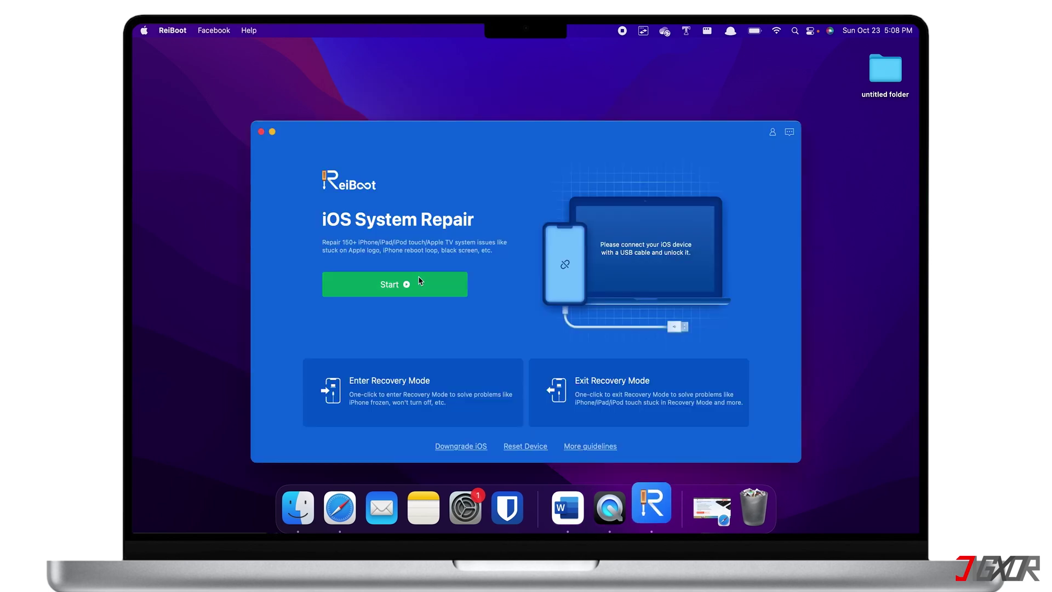
# - Start ReiBoot Standard Repair for the iPhone 14 Pro up to the firmware 16.0.3 download, then minimize it
pyautogui.click(394, 282)
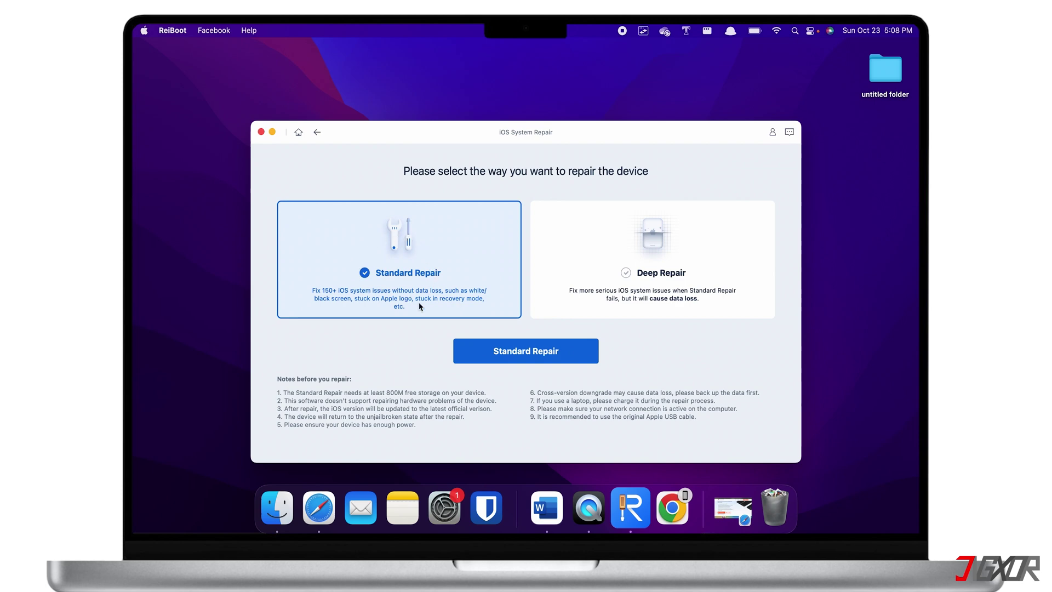
pyautogui.click(541, 360)
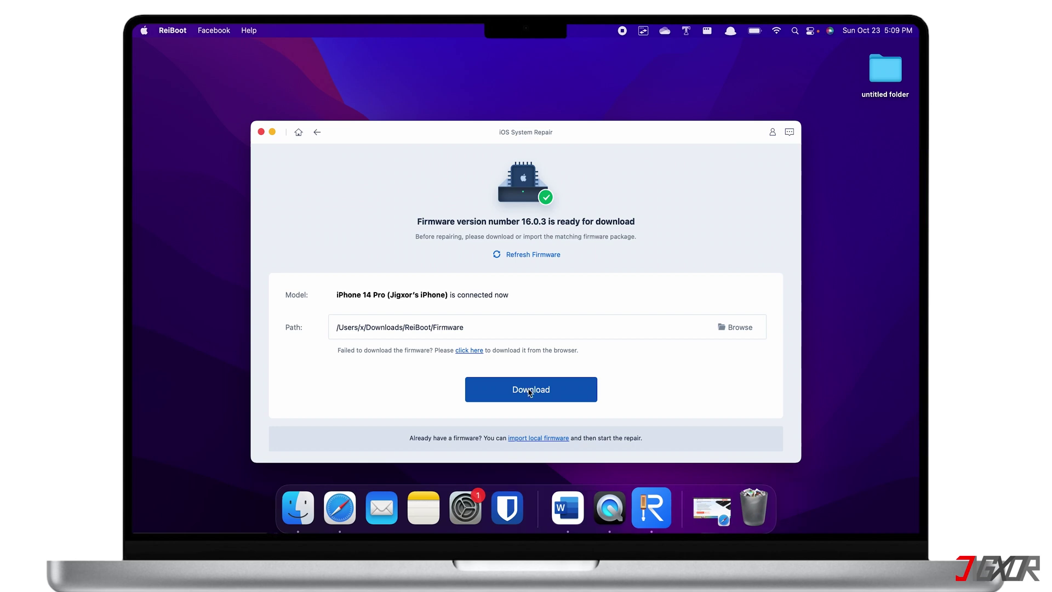
pyautogui.click(272, 133)
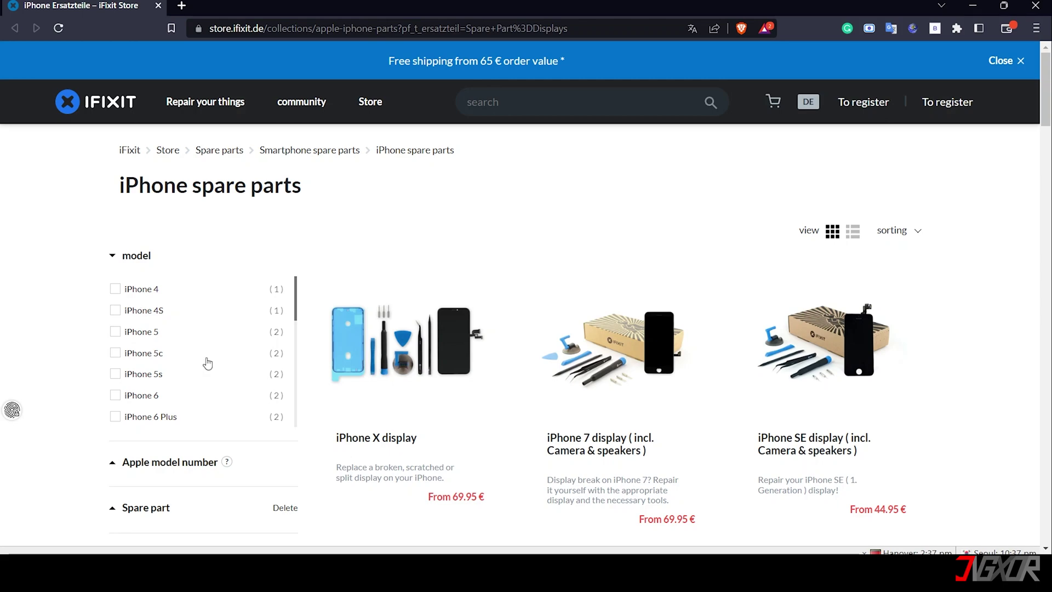
# - Scroll the iFixit display listings from the iPhone X display down to the iPhone 8, 5s and 6s Plus kits
pyautogui.scroll(-6, 208, 364)
pyautogui.scroll(-2, 321, 392)
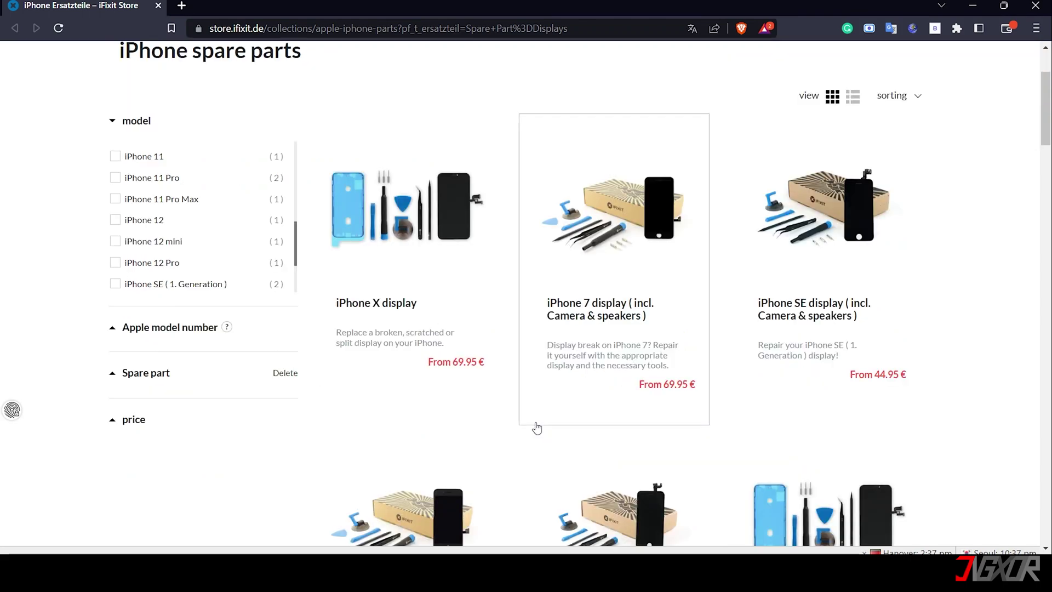
pyautogui.scroll(-9, 537, 428)
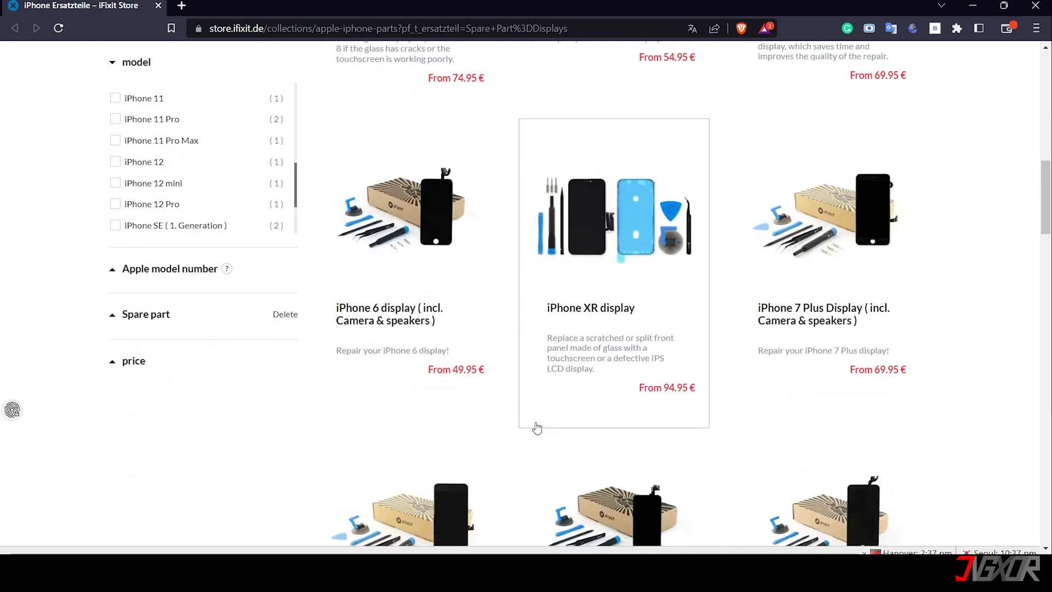
pyautogui.scroll(-5, 536, 428)
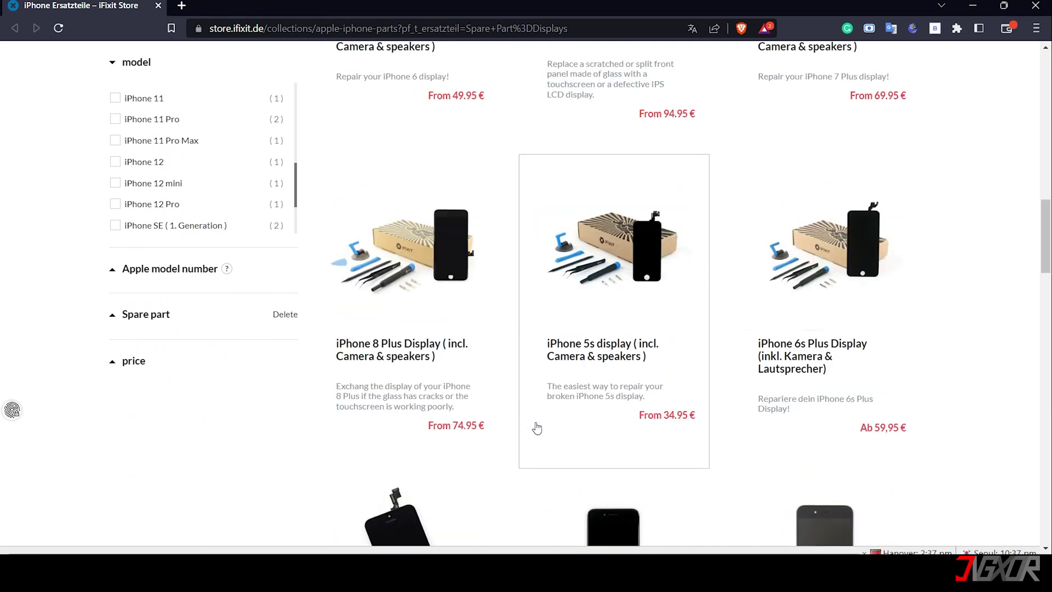
pyautogui.scroll(-2, 537, 428)
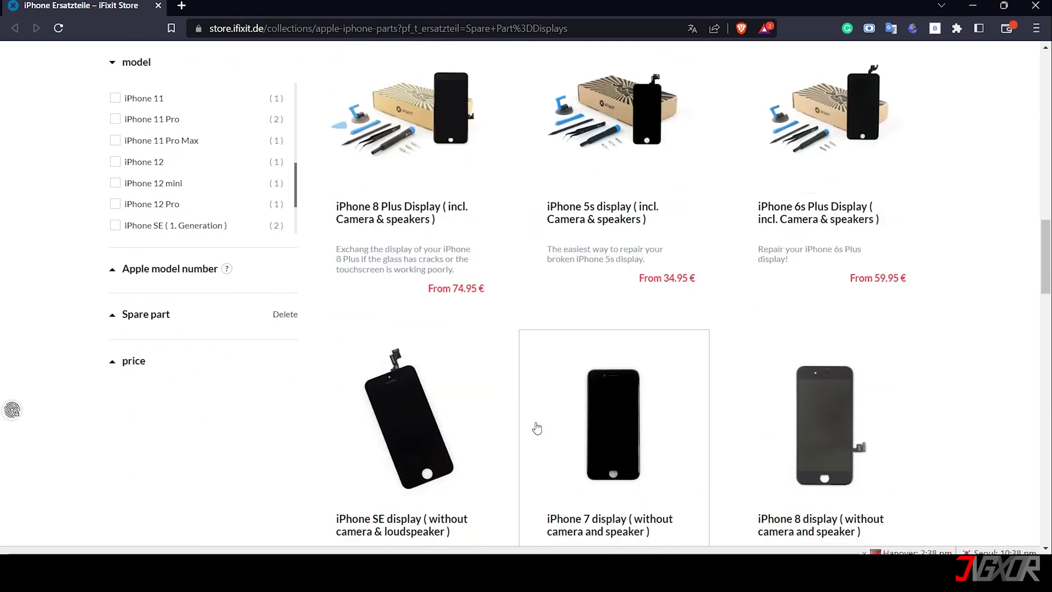